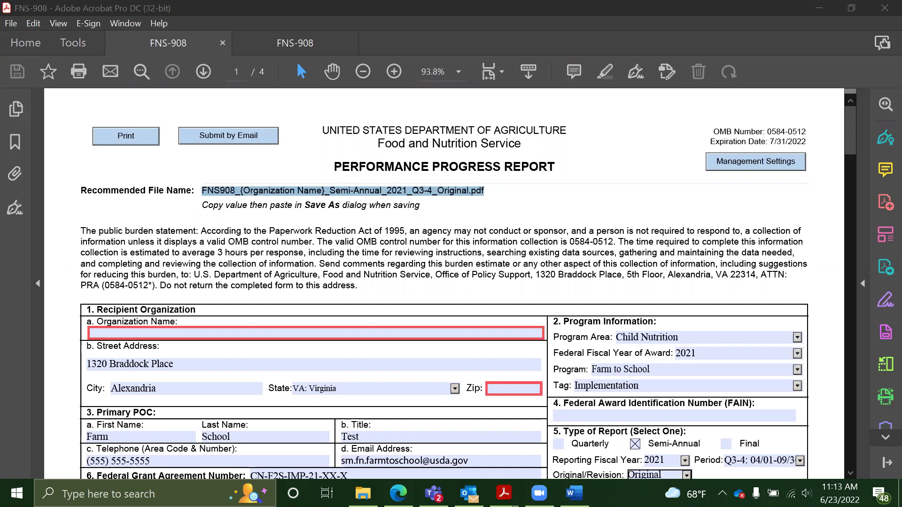
# Enter 'ABC School District' in the Organization Name field
pyautogui.click(497, 332)
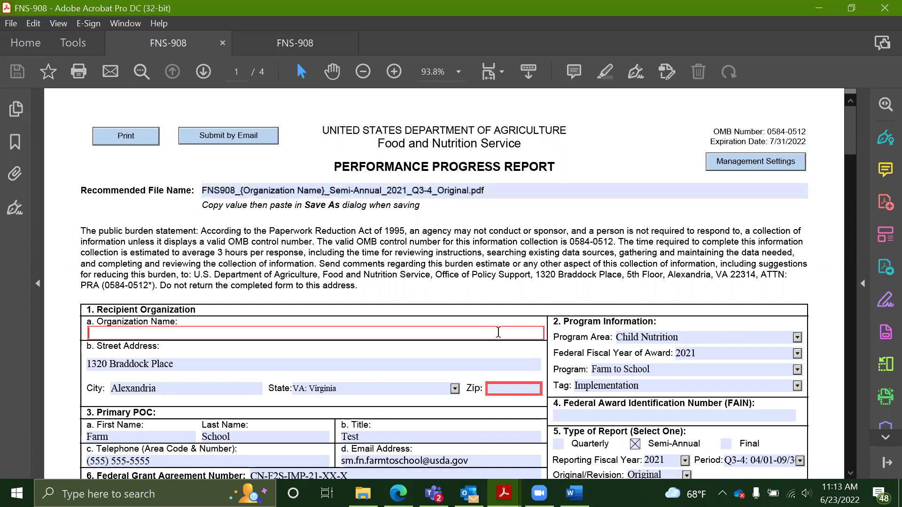
pyautogui.write('ABC School District')
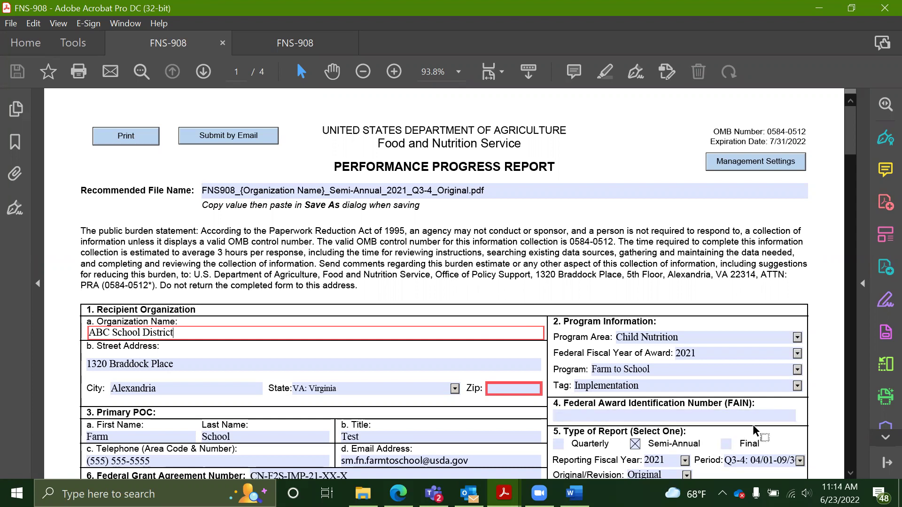
pyautogui.moveTo(848, 145); pyautogui.dragTo(848, 148)
pyautogui.click(636, 435)
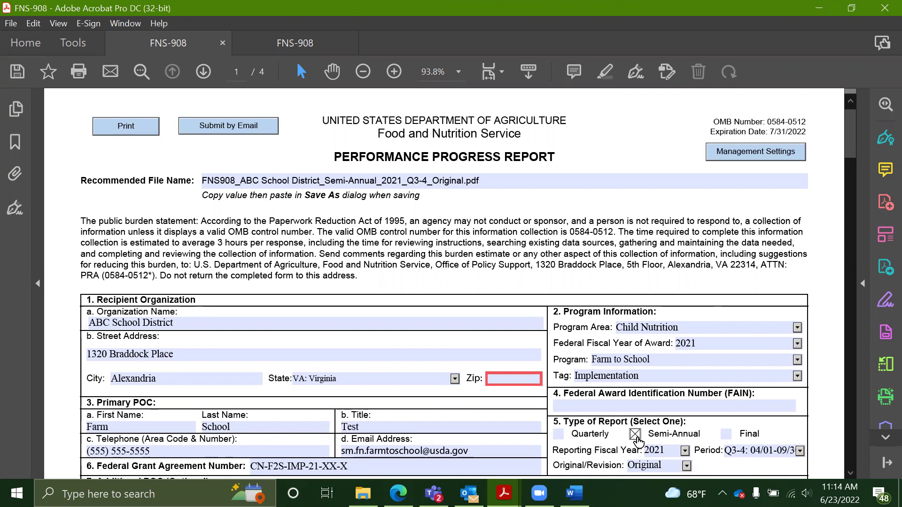
# Choose Reporting Fiscal Year 2022 and Period Q1-2, keeping the report as Original
pyautogui.click(660, 450)
pyautogui.click(684, 451)
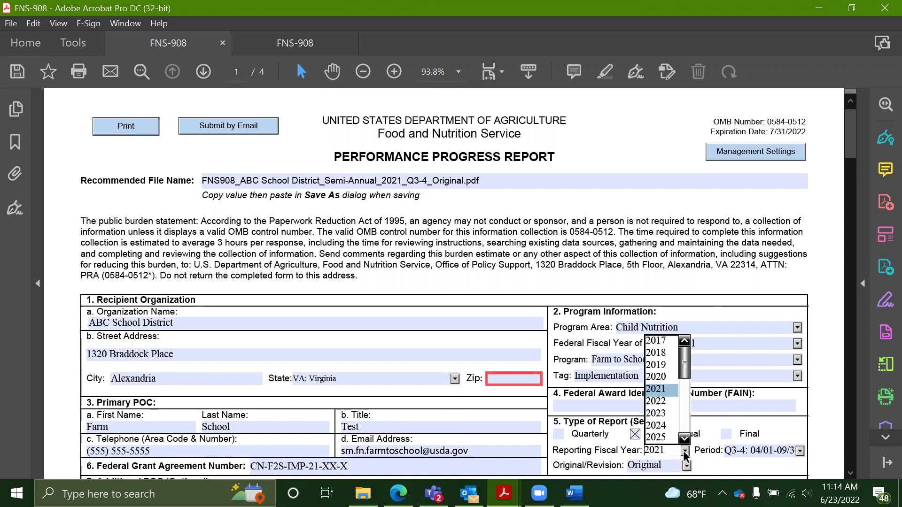
pyautogui.click(669, 399)
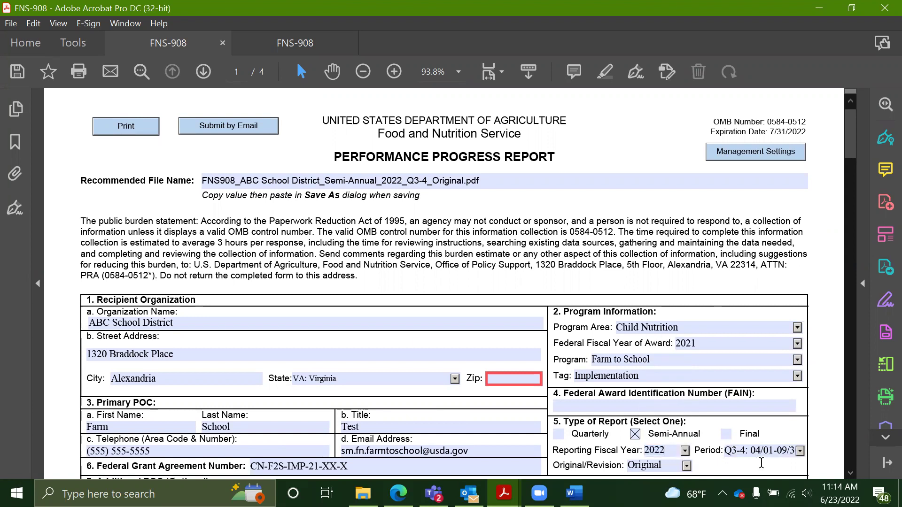
pyautogui.click(771, 454)
pyautogui.click(800, 450)
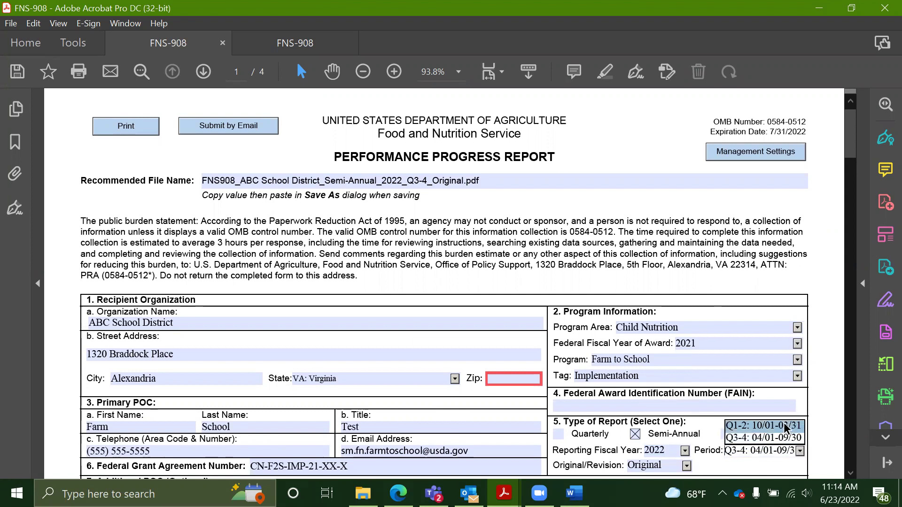
pyautogui.click(783, 425)
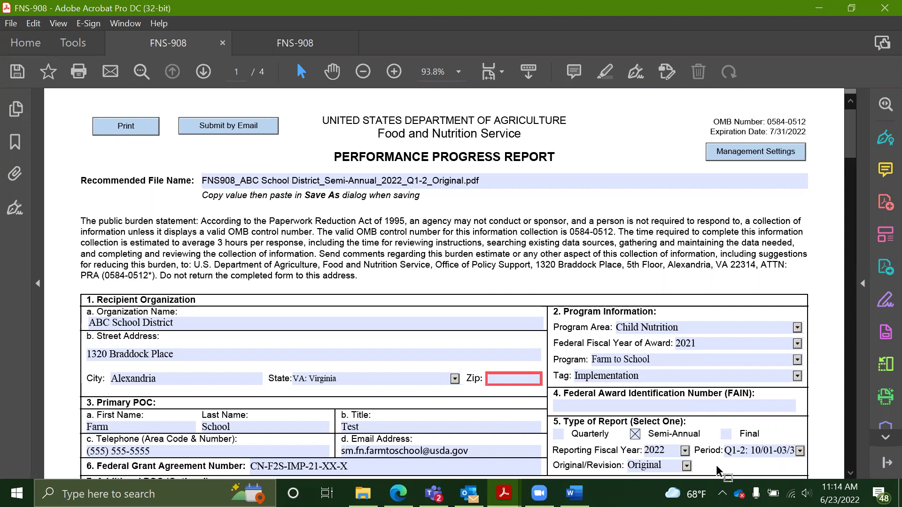
pyautogui.click(686, 466)
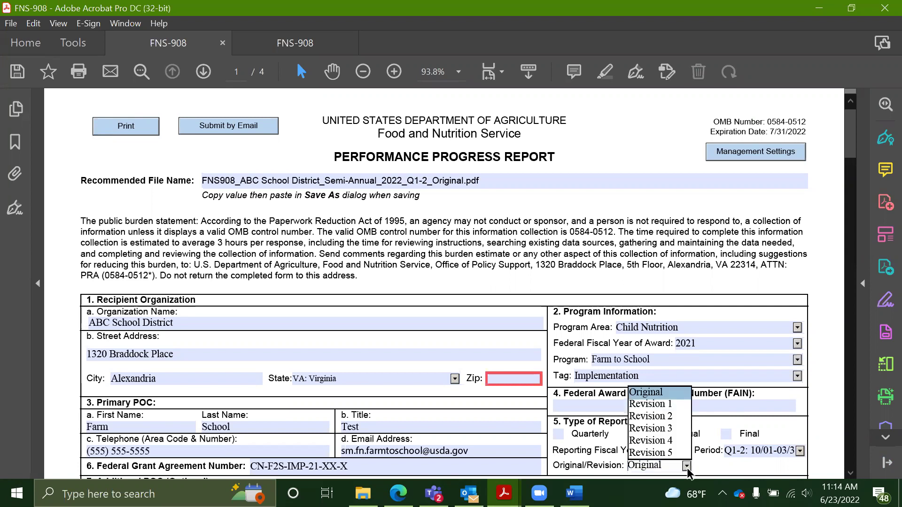
pyautogui.click(670, 395)
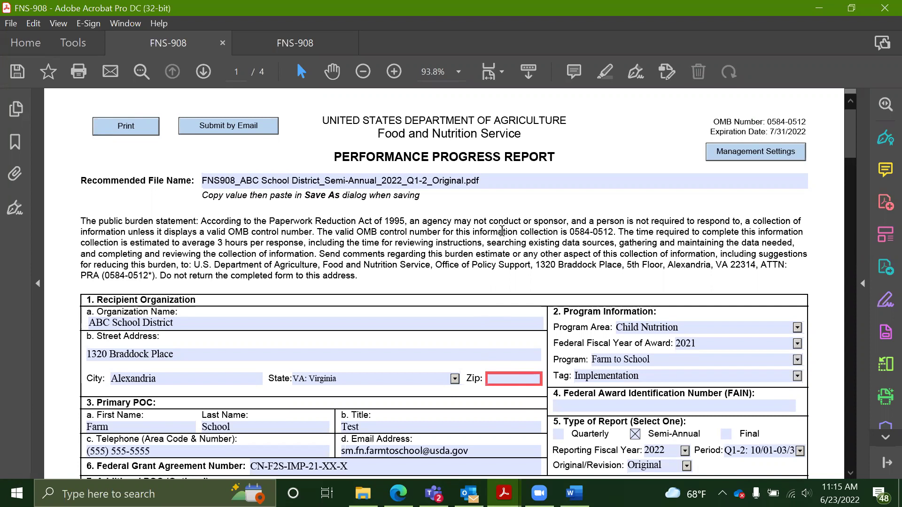
# Copy the Recommended File Name text from the form
pyautogui.click(446, 184)
pyautogui.click(437, 183)
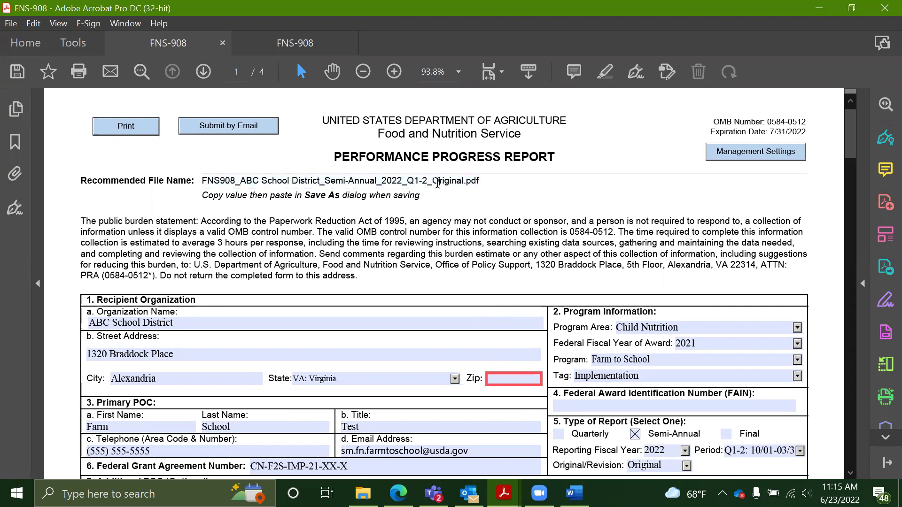
pyautogui.doubleClick(438, 183)
pyautogui.tripleClick(437, 183)
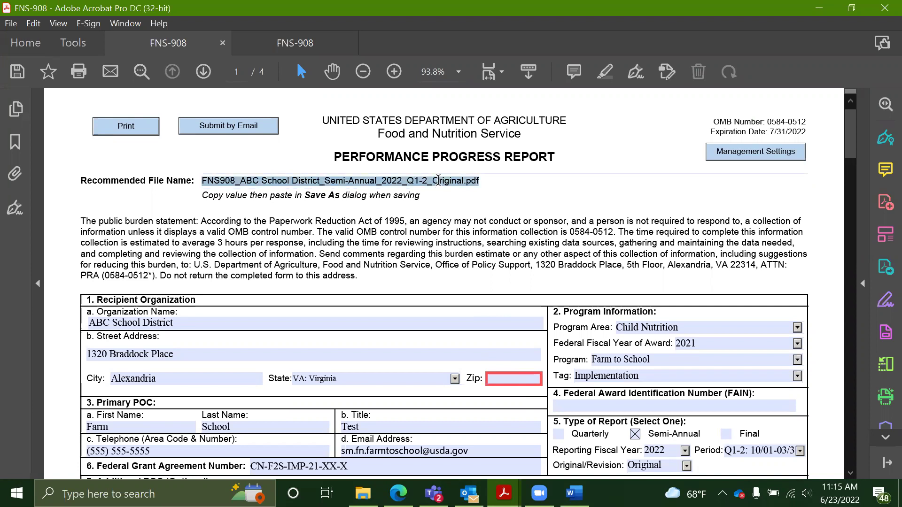
pyautogui.rightClick(439, 183)
pyautogui.click(469, 206)
# Save As under the pasted recommended file name, replacing the existing file
pyautogui.click(14, 26)
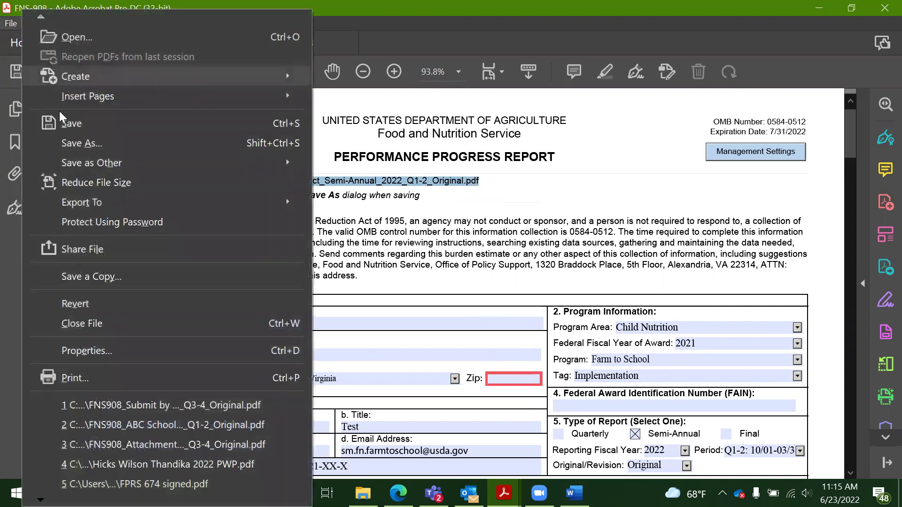
pyautogui.click(77, 144)
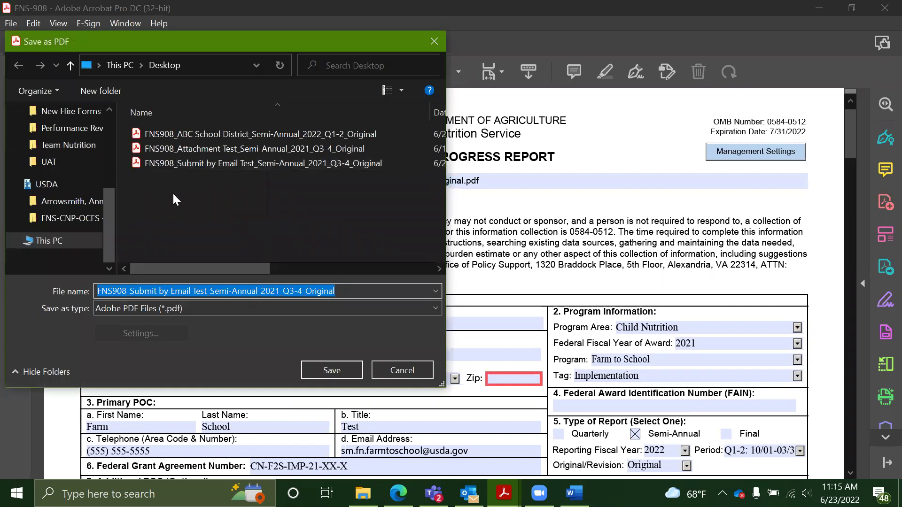
pyautogui.rightClick(214, 290)
pyautogui.click(243, 344)
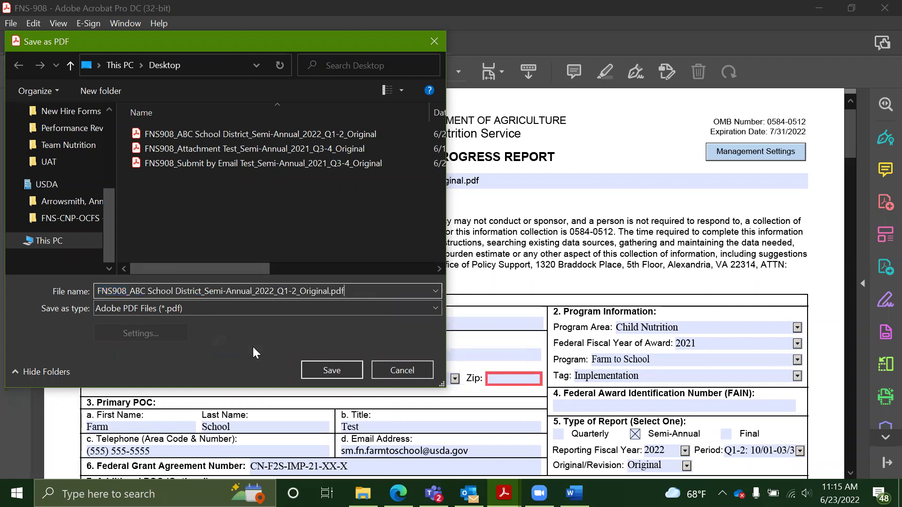
pyautogui.click(323, 367)
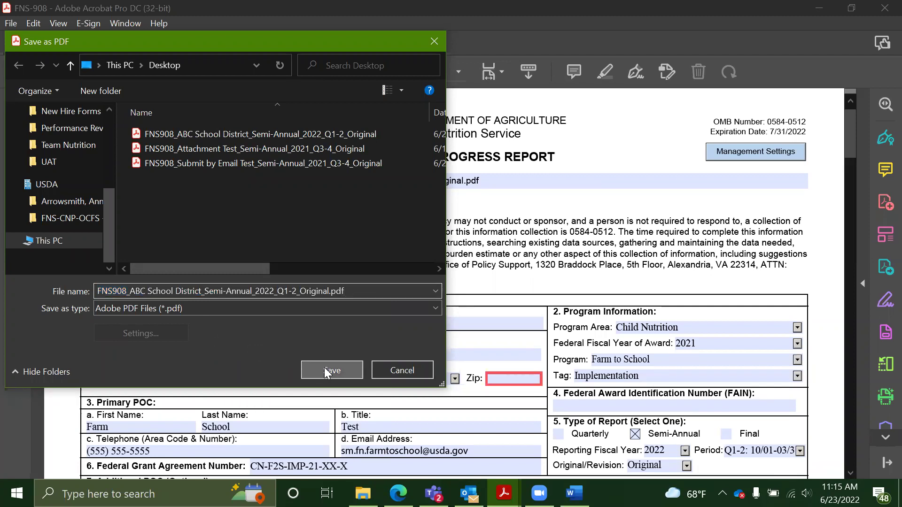
pyautogui.click(498, 308)
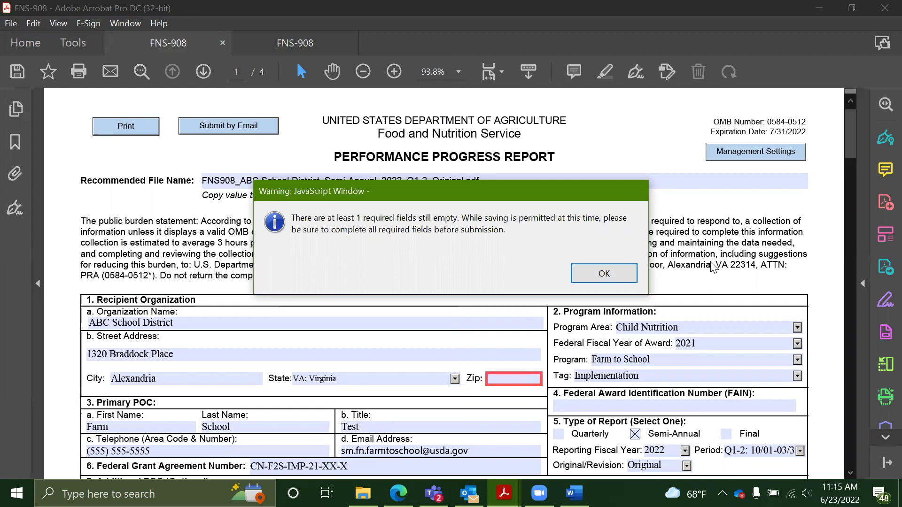
# Dismiss the required-fields warning and the 'document could not be saved' notice
pyautogui.click(611, 275)
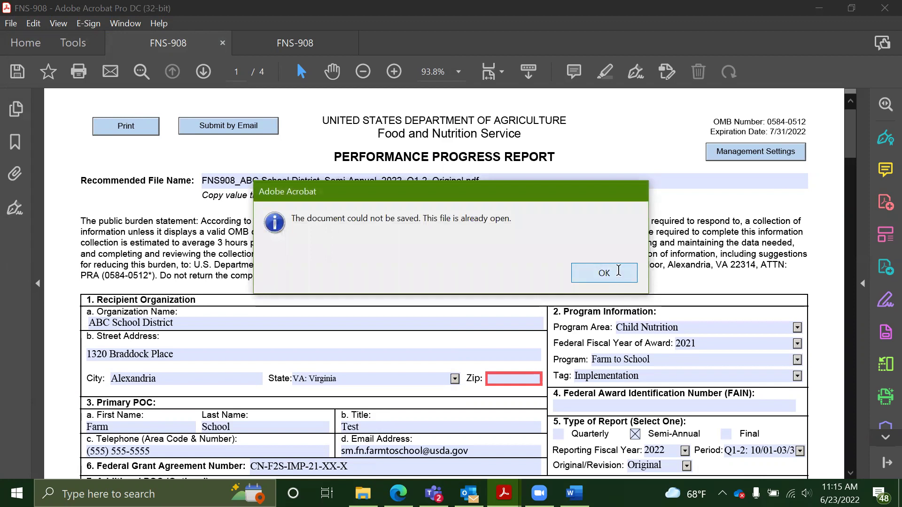
pyautogui.click(622, 276)
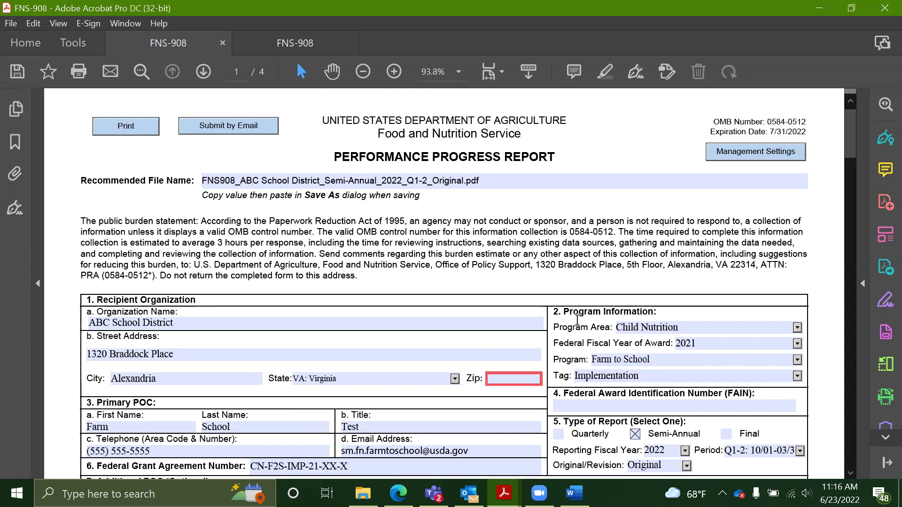
# Enter 22314 in the Zip field
pyautogui.click(521, 380)
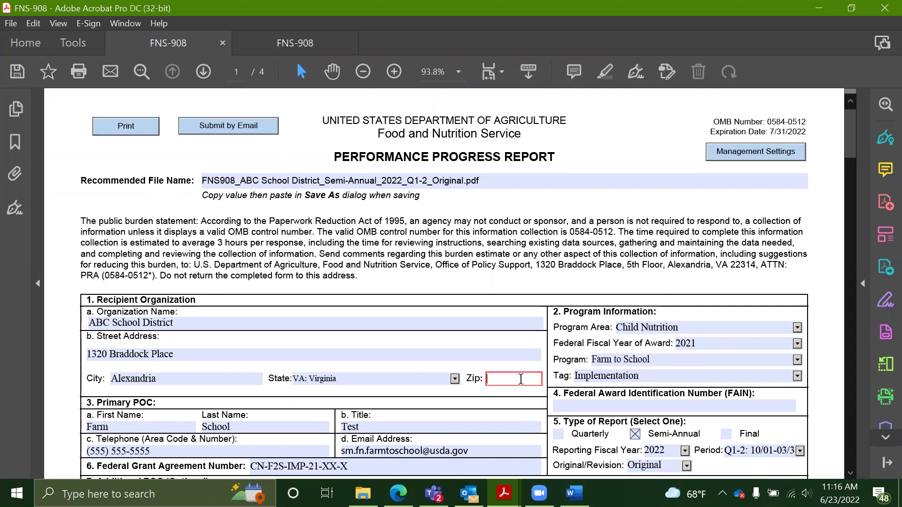
pyautogui.write('22314')
pyautogui.click(544, 305)
# Save the updated FNS-908 report with File > Save
pyautogui.click(204, 182)
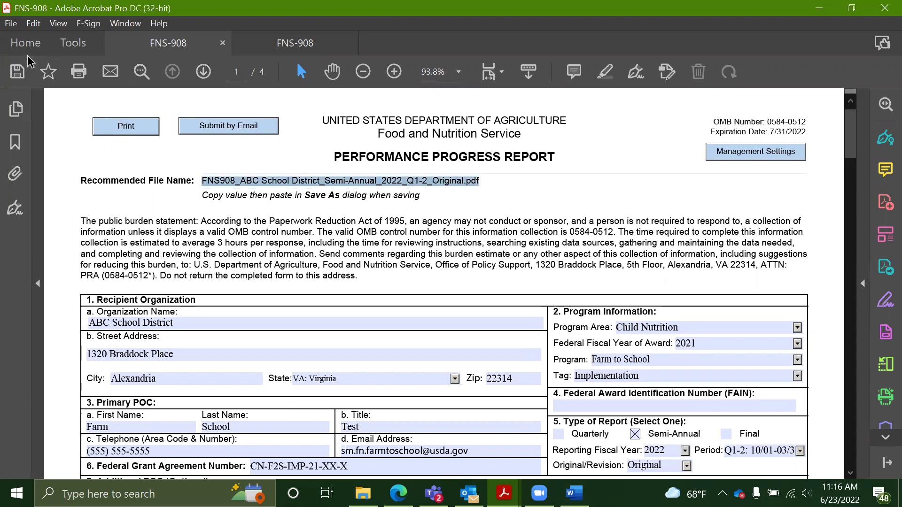
pyautogui.click(16, 28)
pyautogui.click(65, 118)
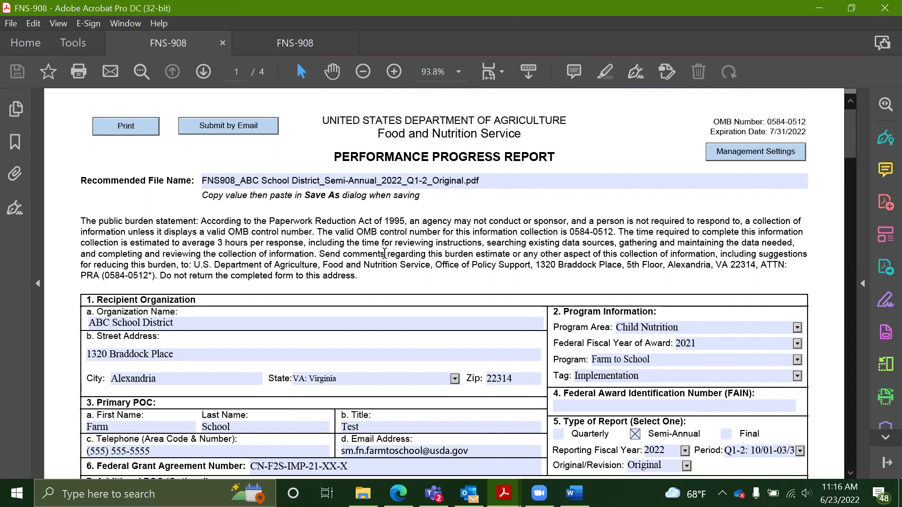
# Submit the form by email using the default Microsoft Outlook application
pyautogui.click(241, 125)
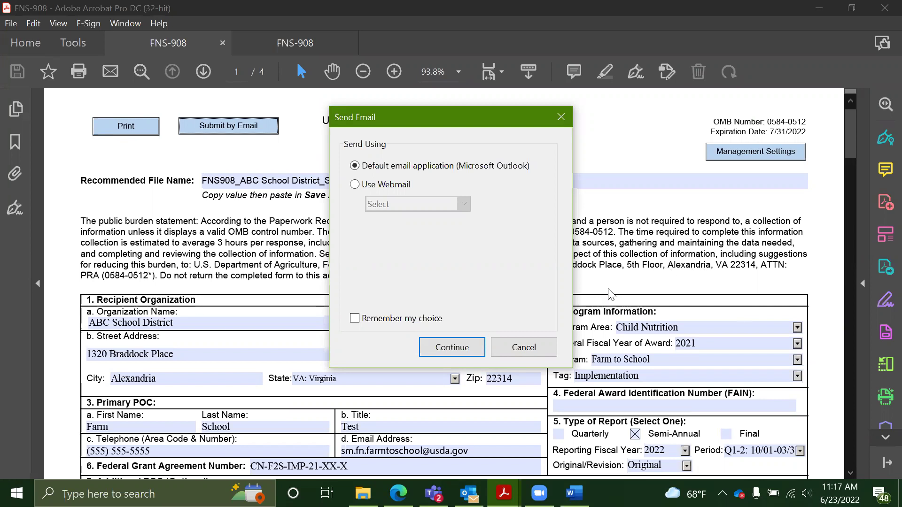
pyautogui.click(468, 347)
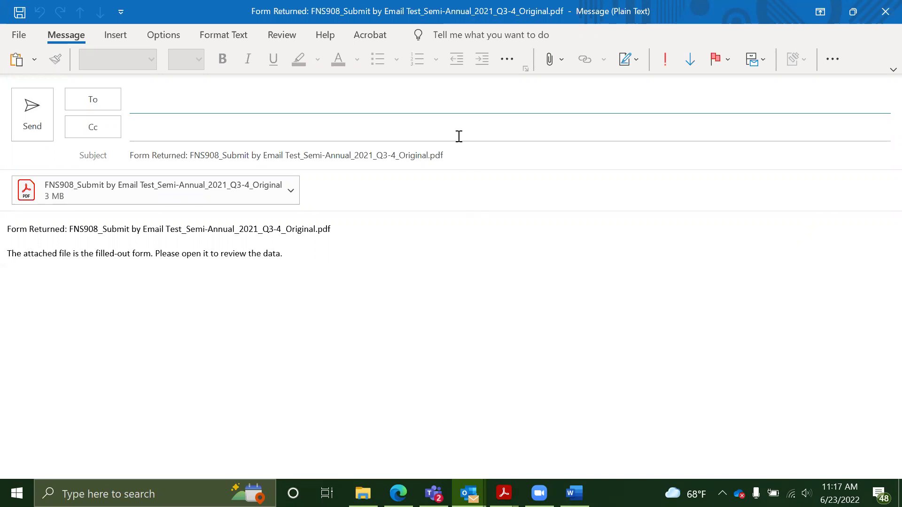
# Address the message to the USDA Farm to School reporting inbox and send it
pyautogui.press('Tab')
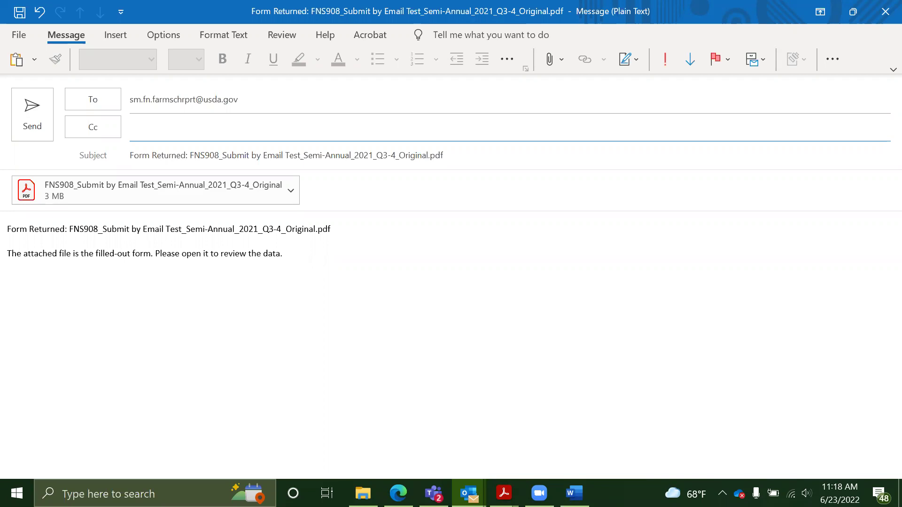
pyautogui.click(34, 113)
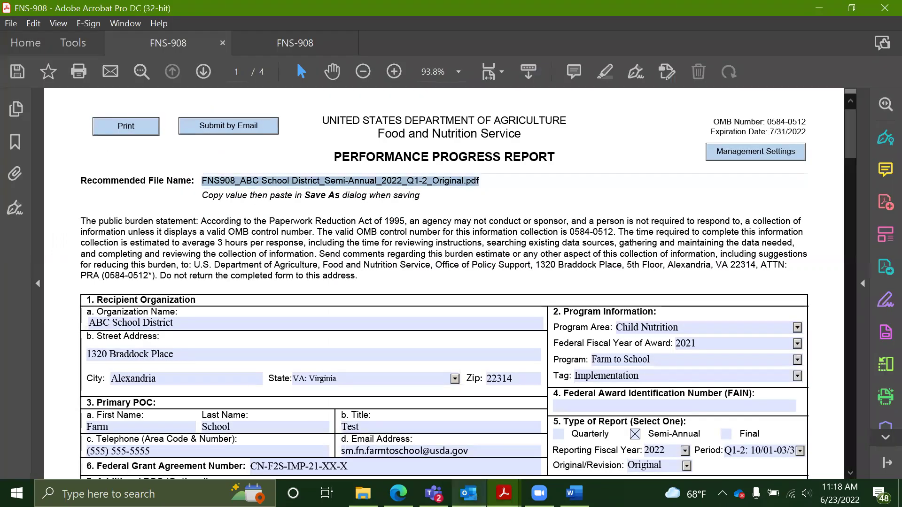
# Switch to Outlook and open the reporting inbox's automatic reply
pyautogui.click(475, 458)
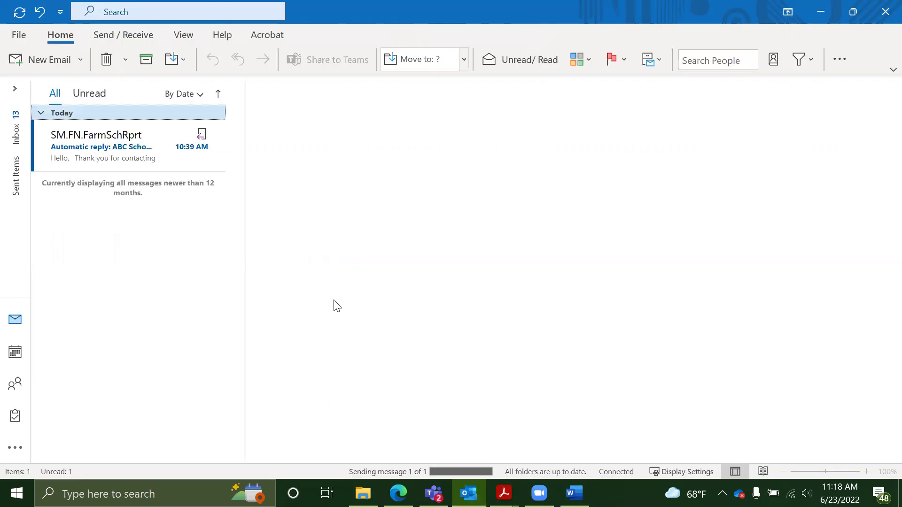
pyautogui.click(109, 153)
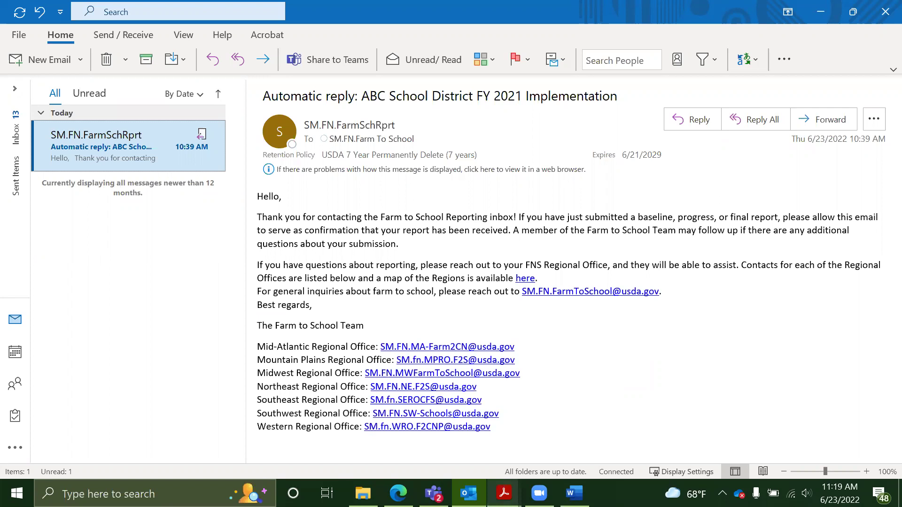
# Switch back to the FNS-908 form window in Adobe Acrobat
pyautogui.click(500, 492)
pyautogui.click(564, 436)
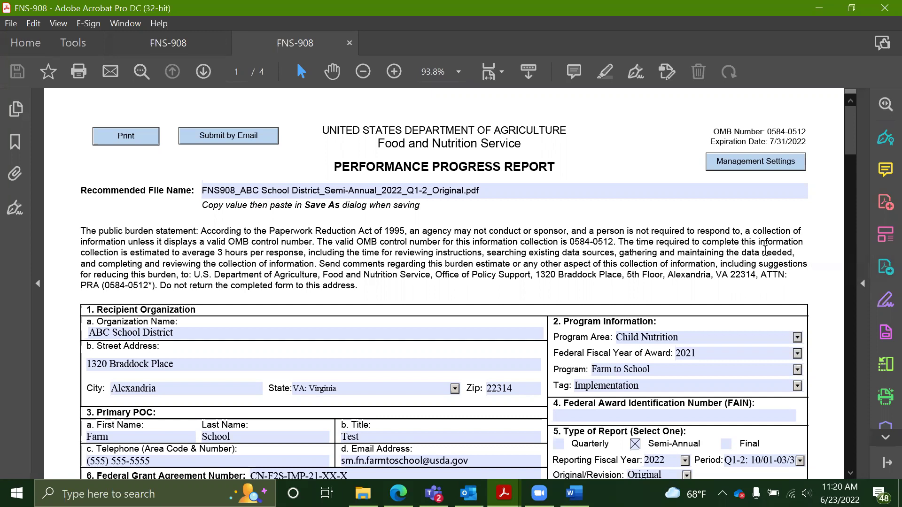
# Copy the Recommended File Name from the form
pyautogui.click(422, 190)
pyautogui.hotkey('ctrl', 'c')
pyautogui.rightClick(426, 190)
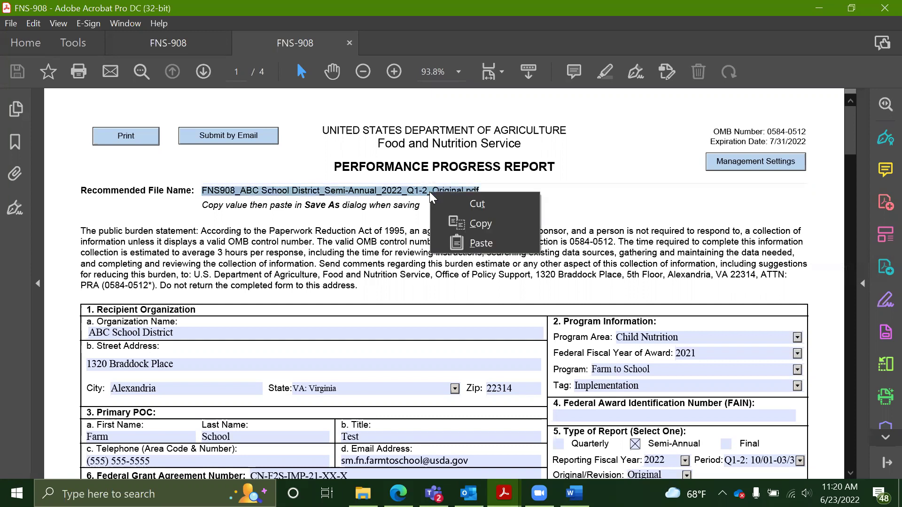
pyautogui.click(476, 222)
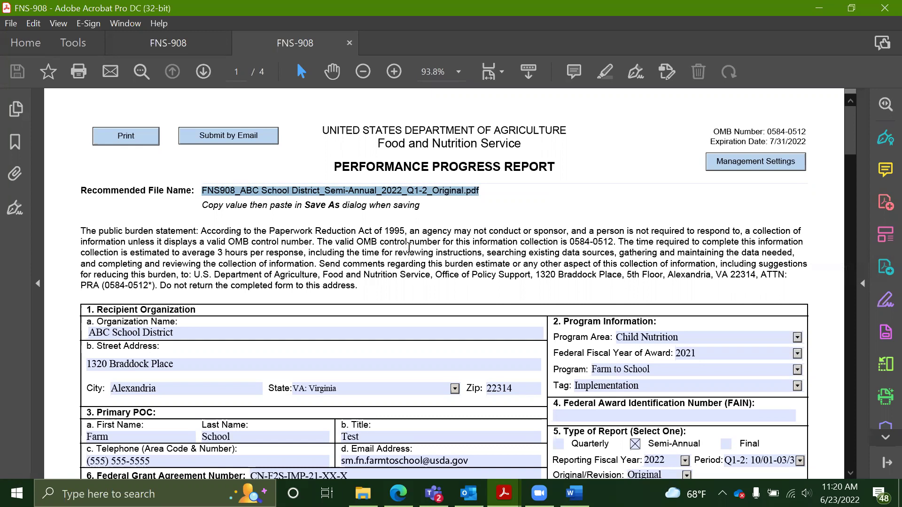
# Save As FNS908_ABC School District_Semi-Annual_2022_Q1-2_Original.pdf, replacing the file and dismissing the warning
pyautogui.click(10, 25)
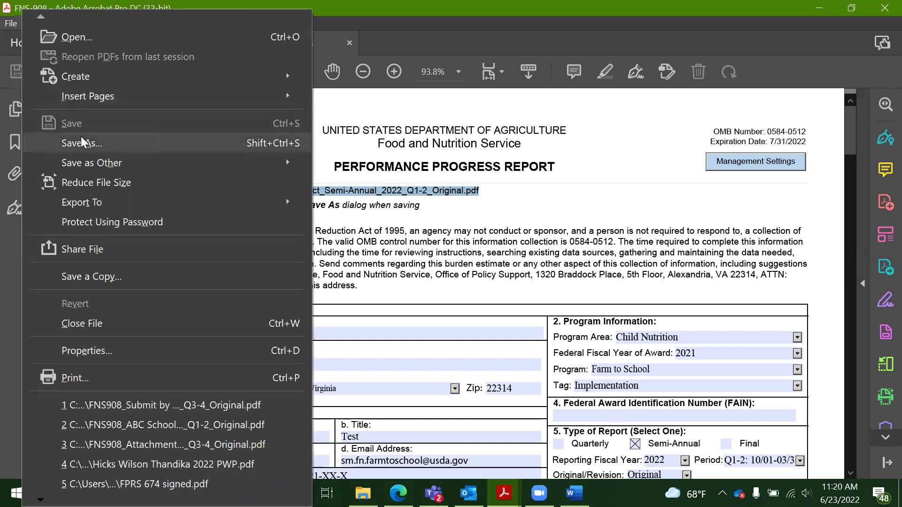
pyautogui.click(82, 142)
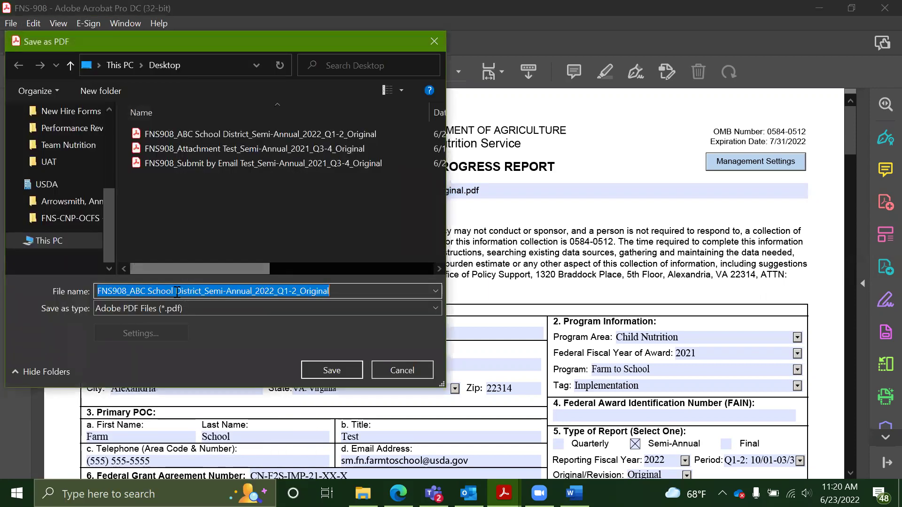
pyautogui.rightClick(177, 294)
pyautogui.click(195, 348)
pyautogui.click(322, 373)
pyautogui.click(497, 306)
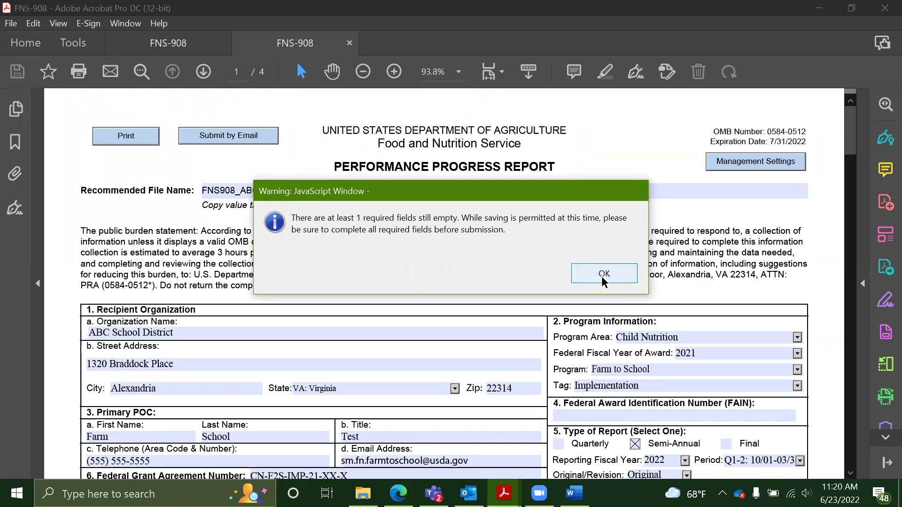
pyautogui.click(604, 275)
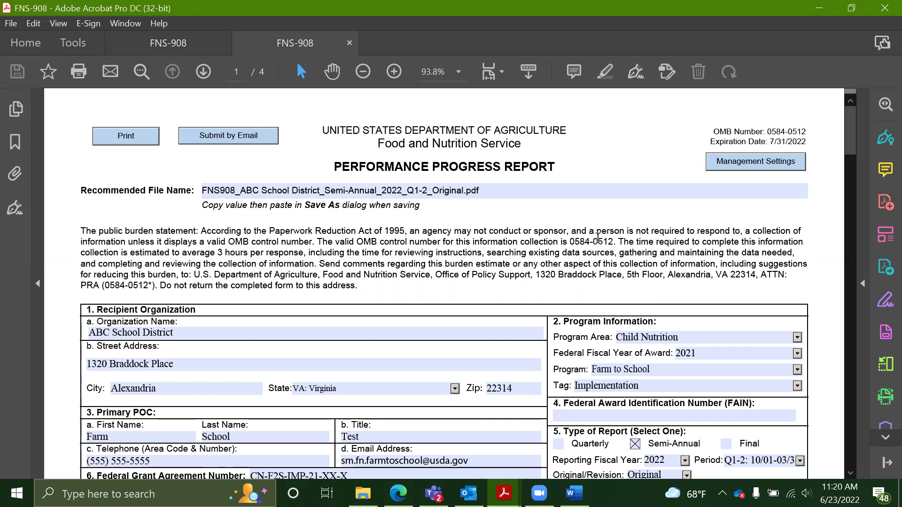
# Delete the returned test-form message and address a new email to the Farm to School reporting inbox
pyautogui.click(469, 493)
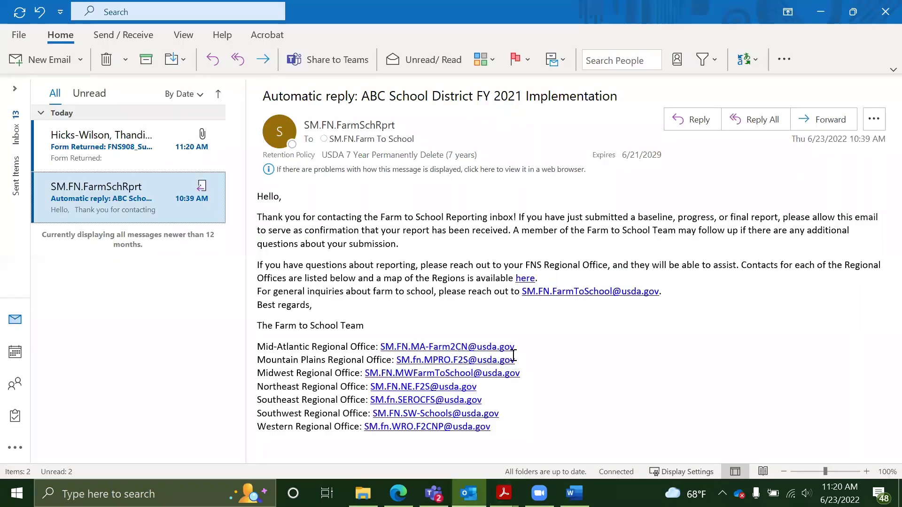
pyautogui.click(204, 147)
pyautogui.press('Delete')
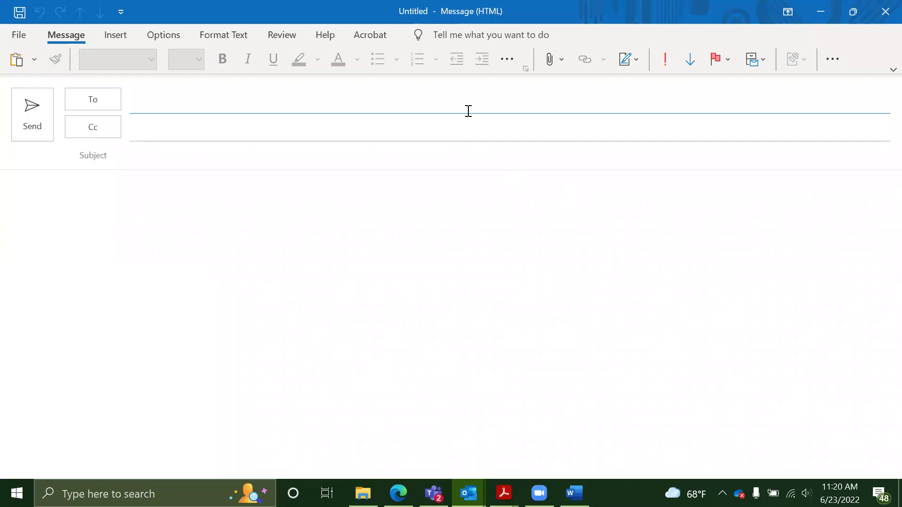
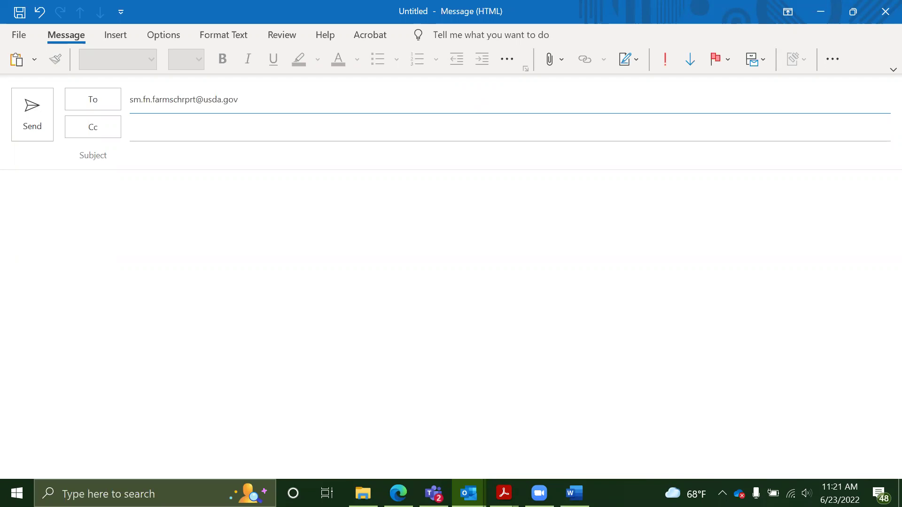
# Attach FNS908_ABC School District_Semi-Annual_2022_Q1-2_Original.pdf from the recent files list
pyautogui.click(487, 192)
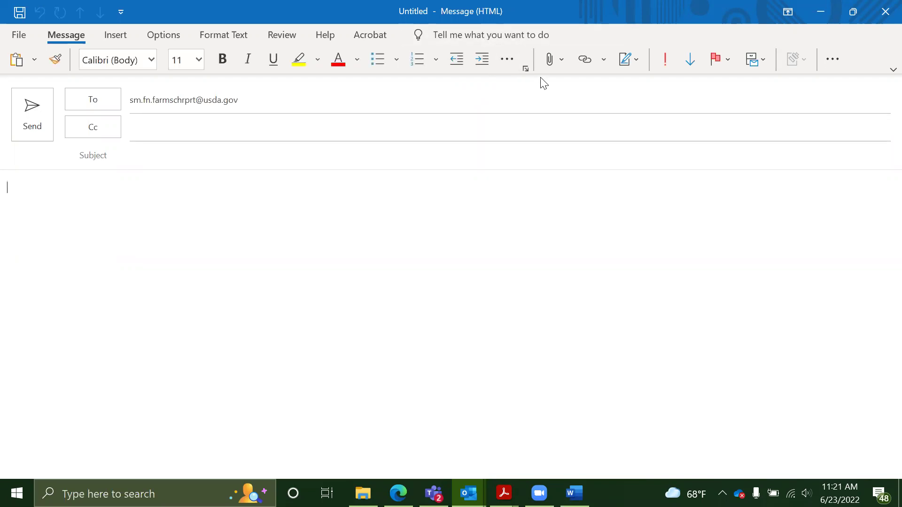
pyautogui.click(551, 59)
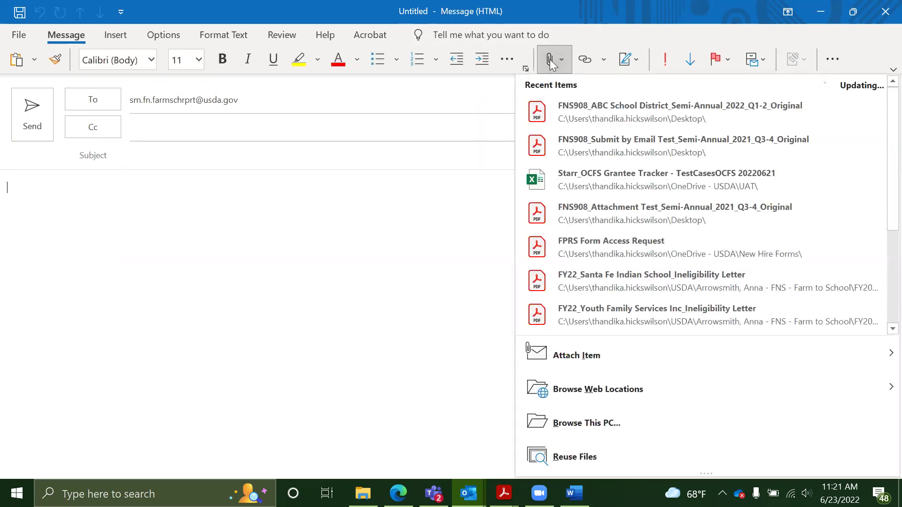
pyautogui.click(588, 116)
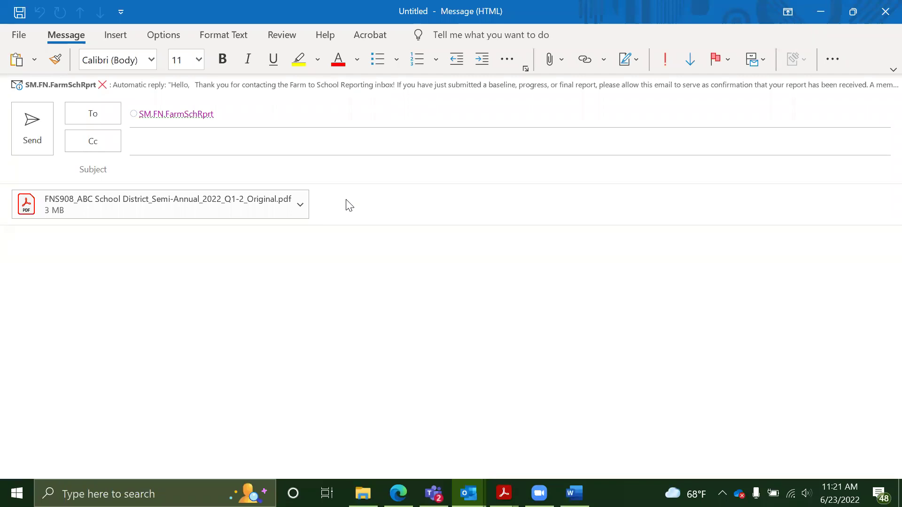
# Enter the subject 'ABC School District FY22 Implementation' and copy it
pyautogui.click(345, 174)
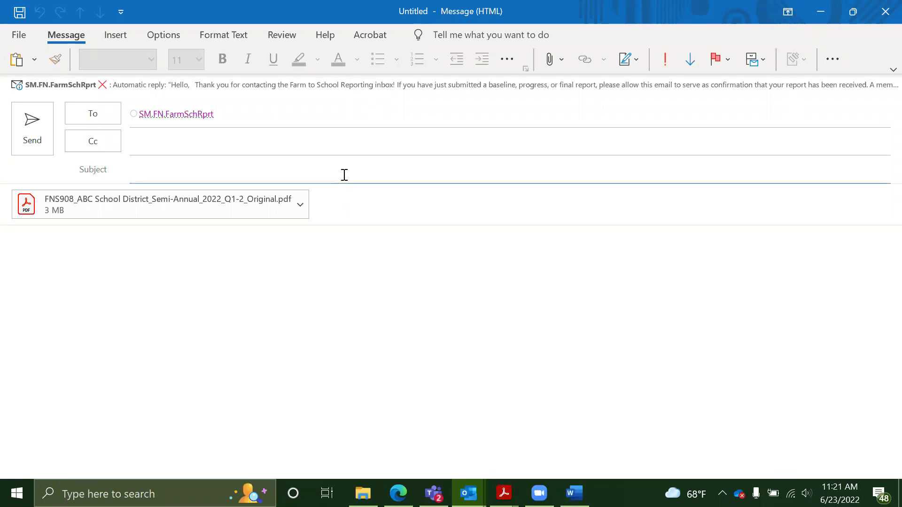
pyautogui.write('ABC School District FY2')
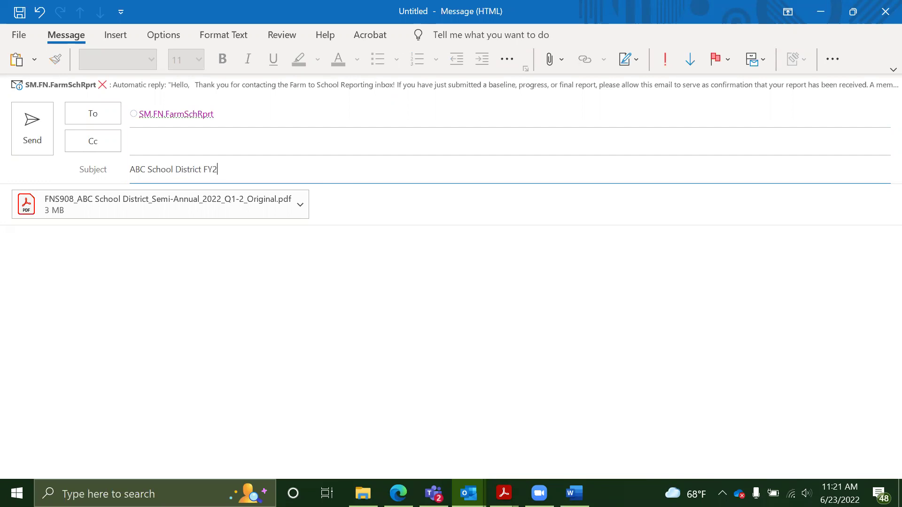
pyautogui.write('2 Implementation')
pyautogui.moveTo(285, 169); pyautogui.dragTo(128, 170)
pyautogui.rightClick(146, 175)
pyautogui.click(165, 193)
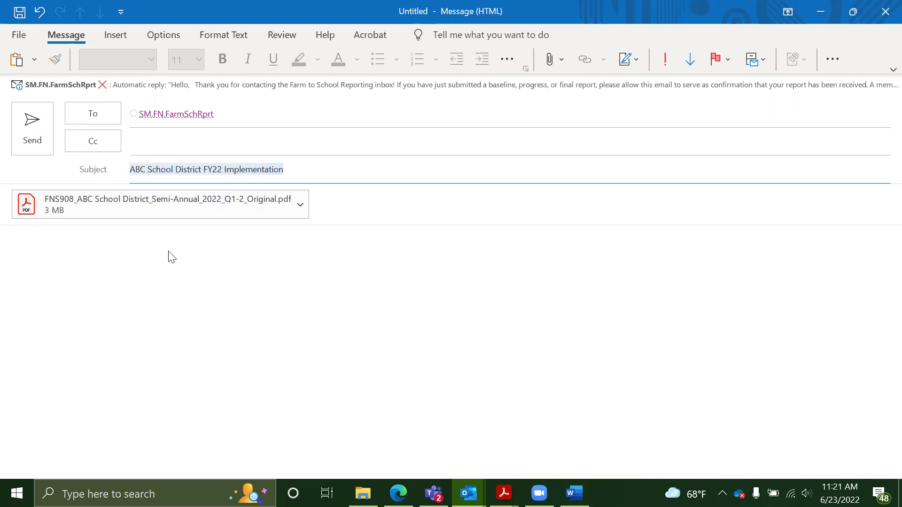
# Paste the subject into the body as plain text and send the email
pyautogui.click(169, 256)
pyautogui.rightClick(169, 255)
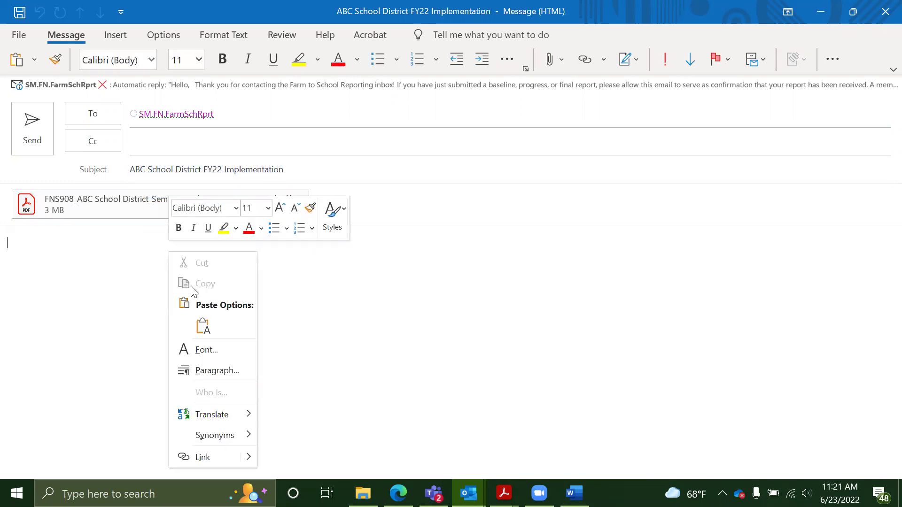
pyautogui.click(203, 325)
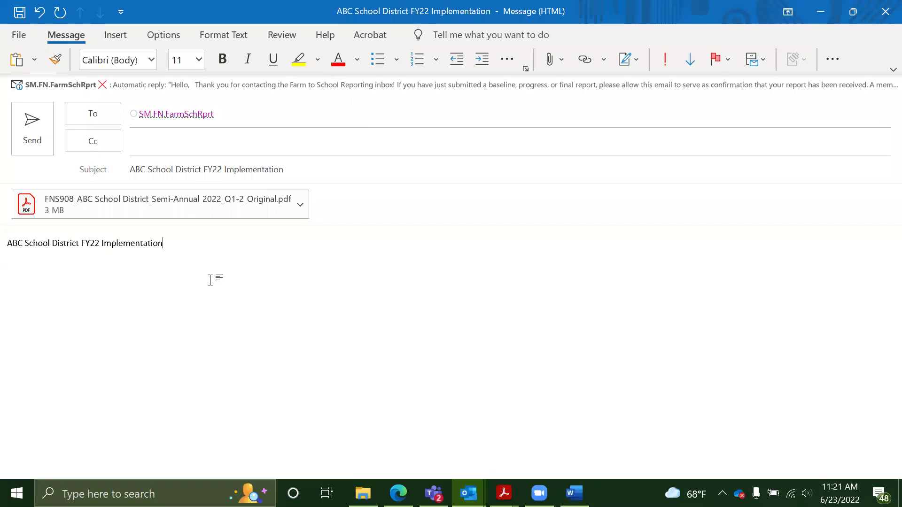
pyautogui.click(42, 126)
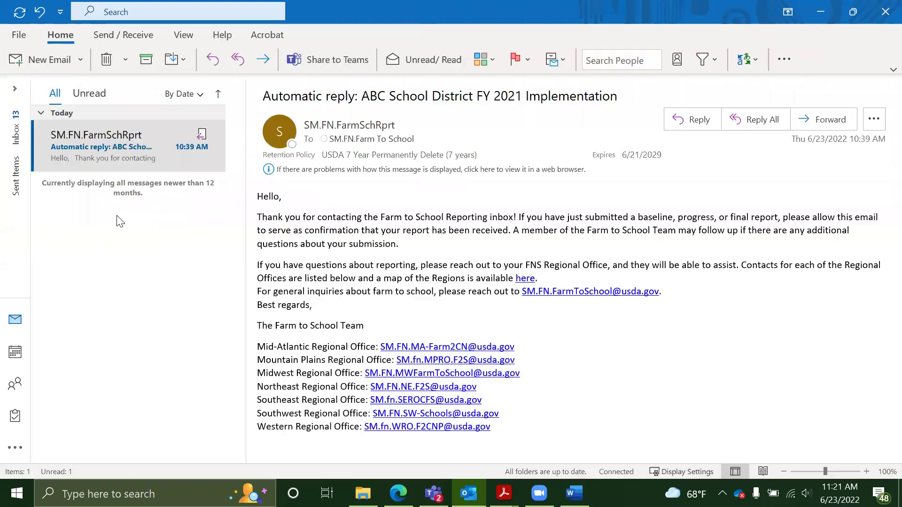